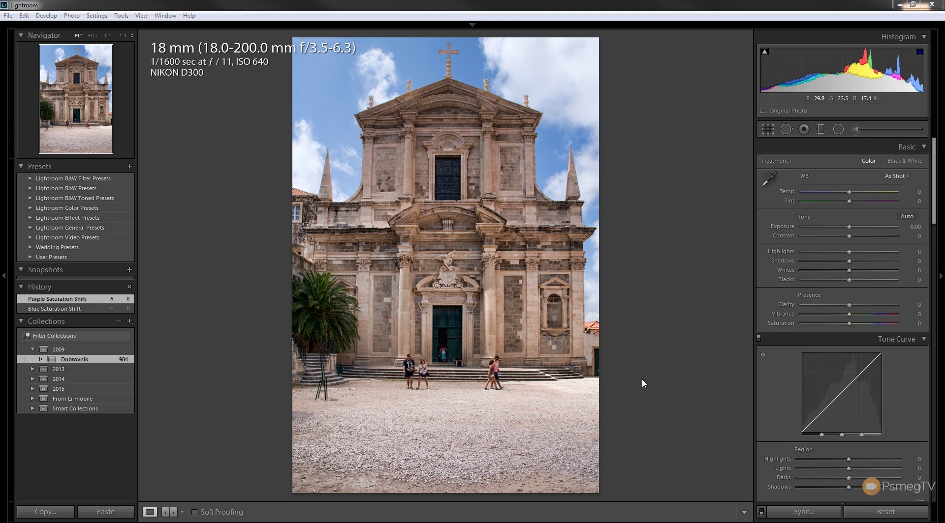
- Convert the church photo to black and white and compare the Full, Auto and Vertical Upright corrections, settling on Full
click(904, 163)
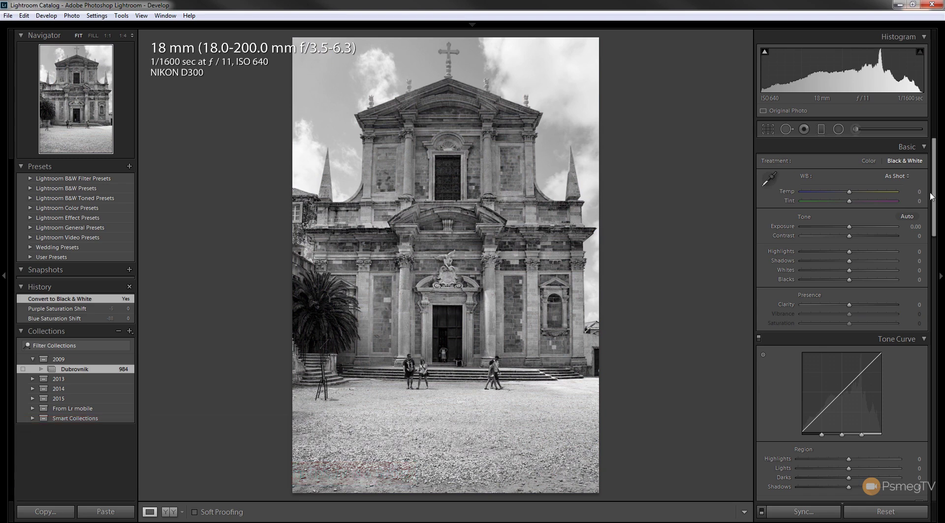
drag(936, 202, 943, 404)
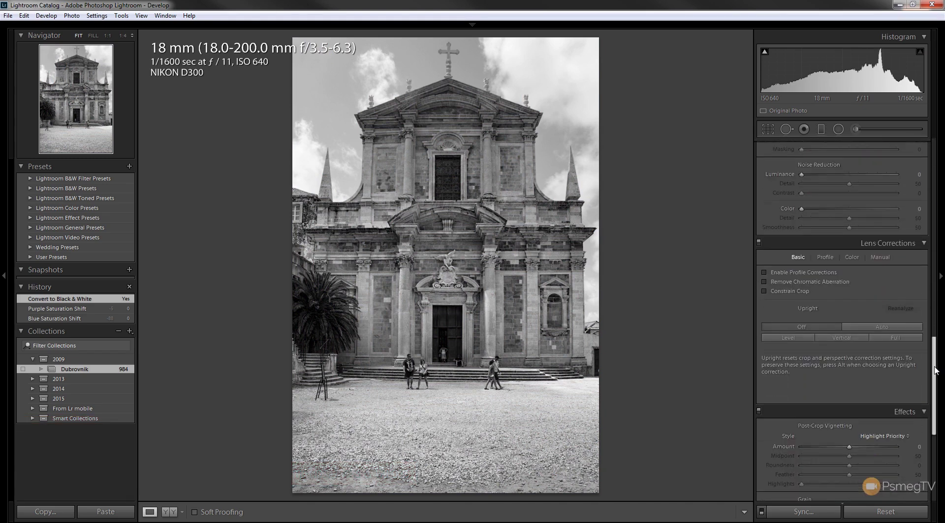
click(895, 339)
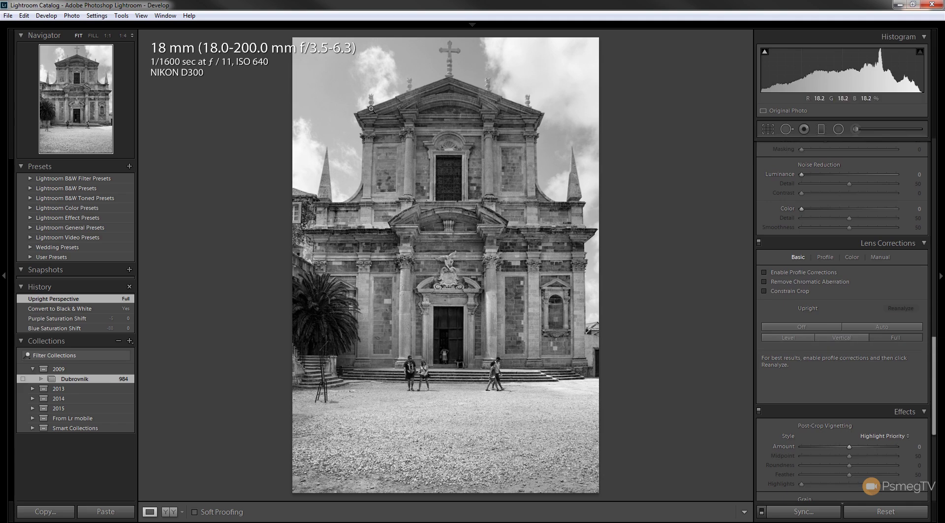
click(877, 329)
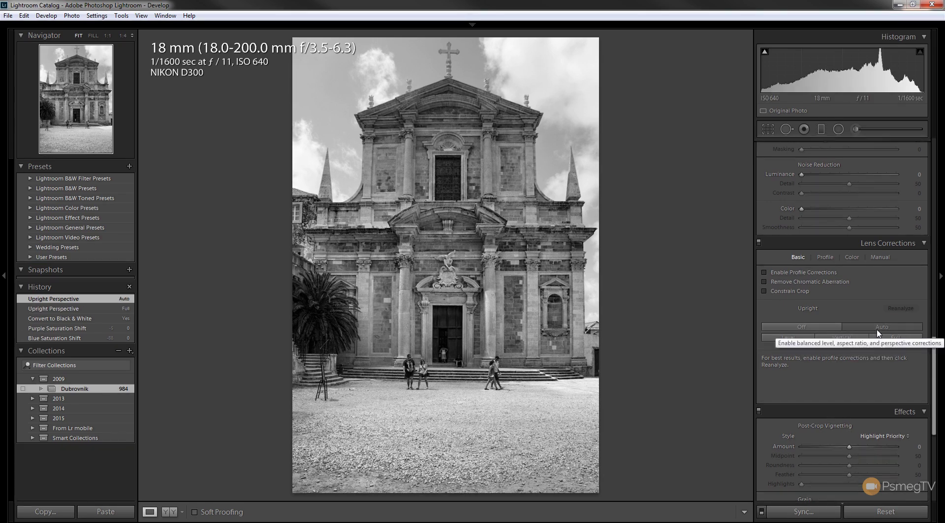
click(895, 339)
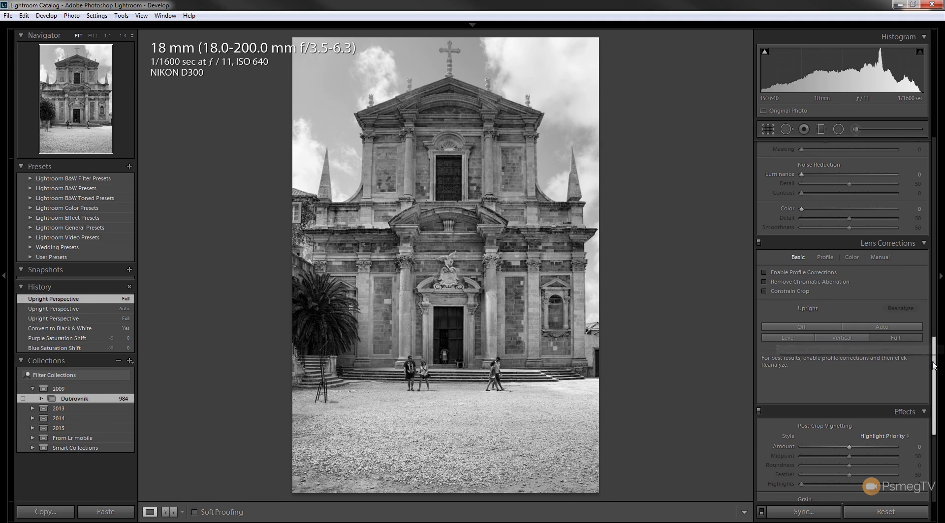
click(850, 342)
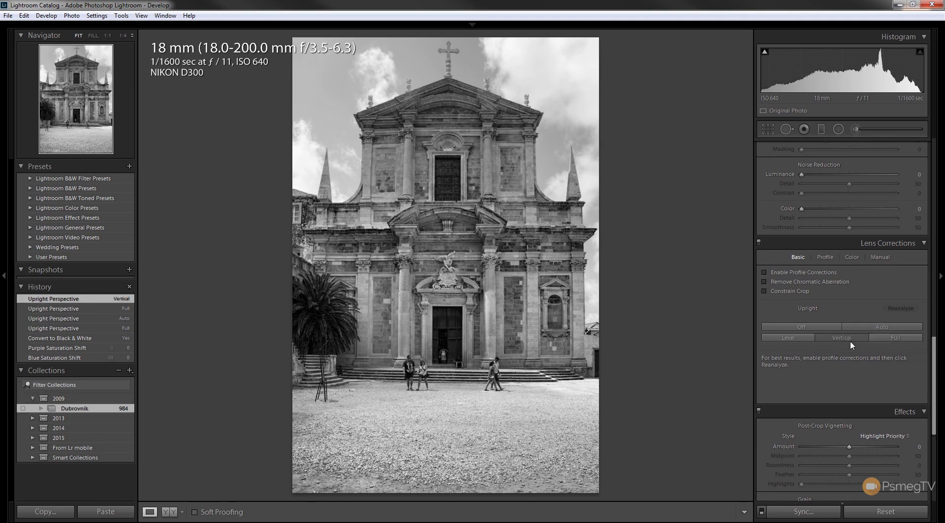
click(903, 338)
- Try raising the photo's Contrast to +49, and reset it to 0
drag(934, 346, 938, 138)
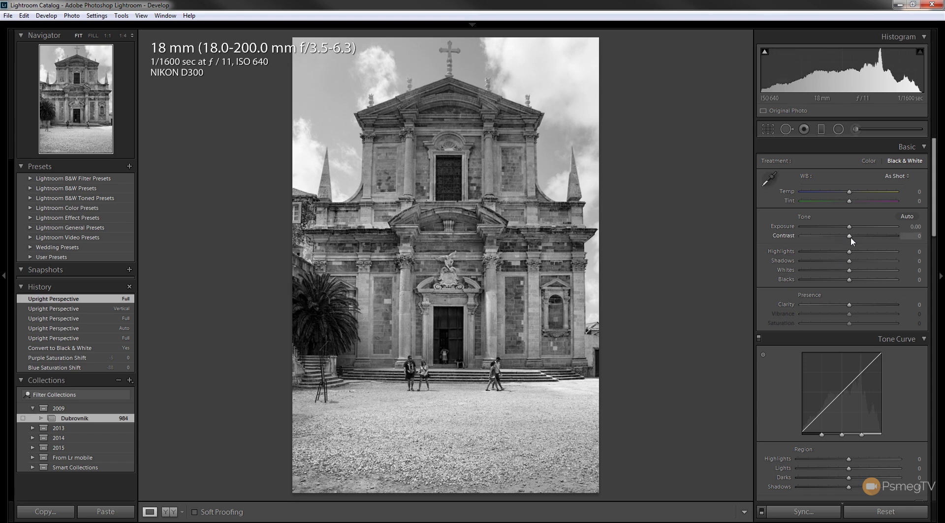
drag(851, 239, 873, 239)
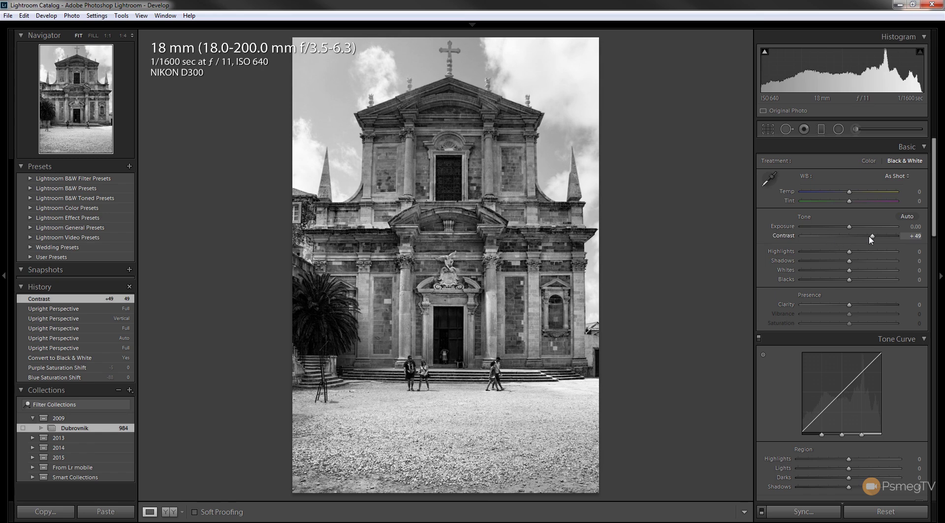
double_click(872, 237)
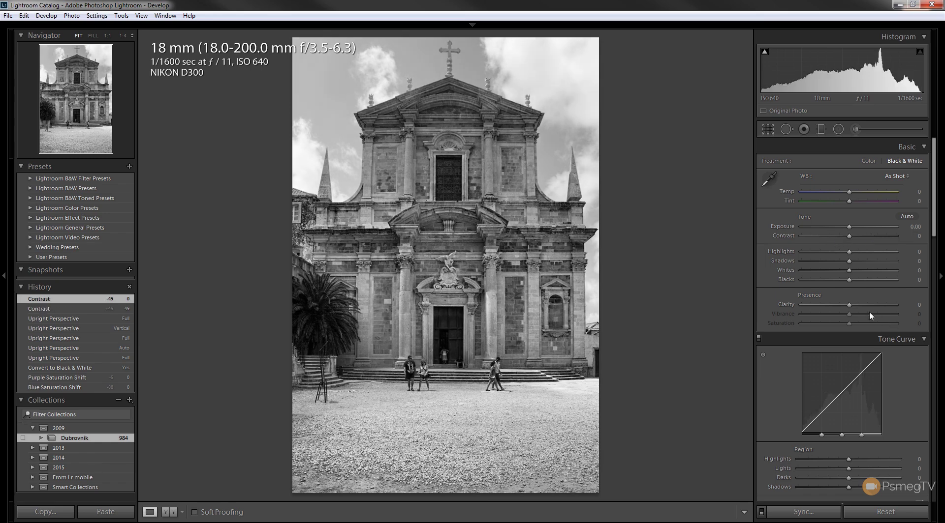
- Raise Clarity to +54, inspect the stonework and sky up close, and reduce Clarity to +37
drag(849, 306, 875, 309)
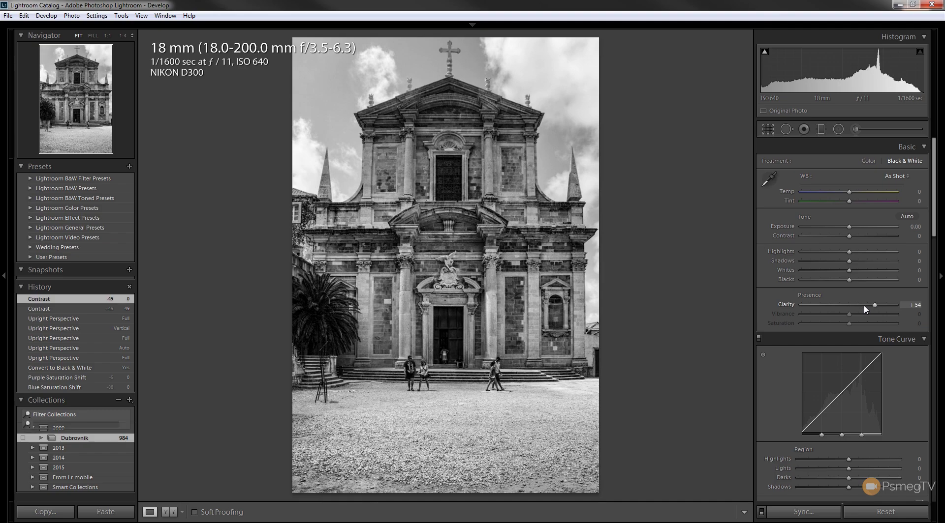
click(405, 224)
drag(359, 184, 422, 268)
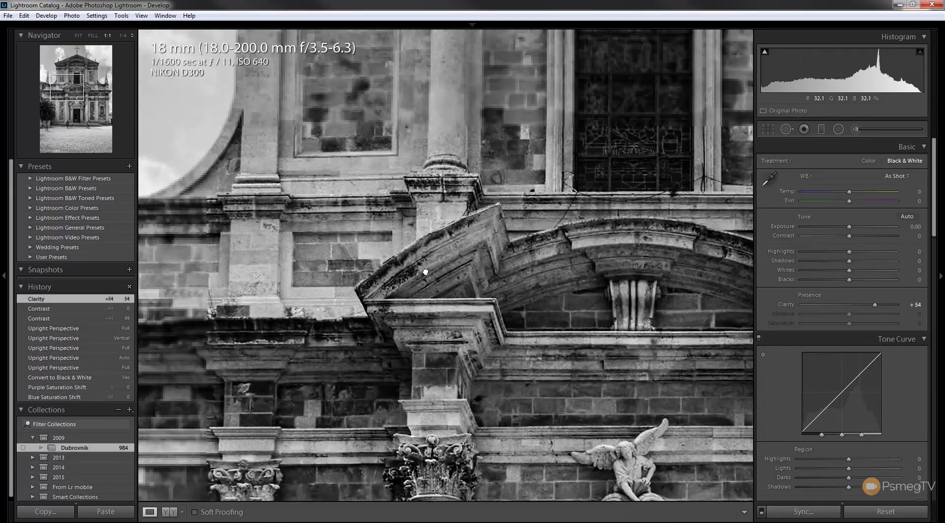
click(93, 36)
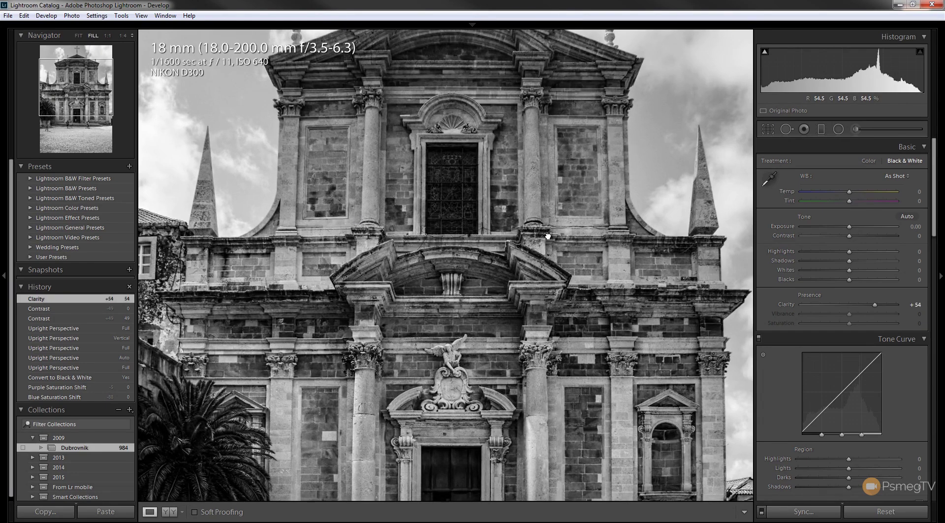
scroll(541, 244, down, 5)
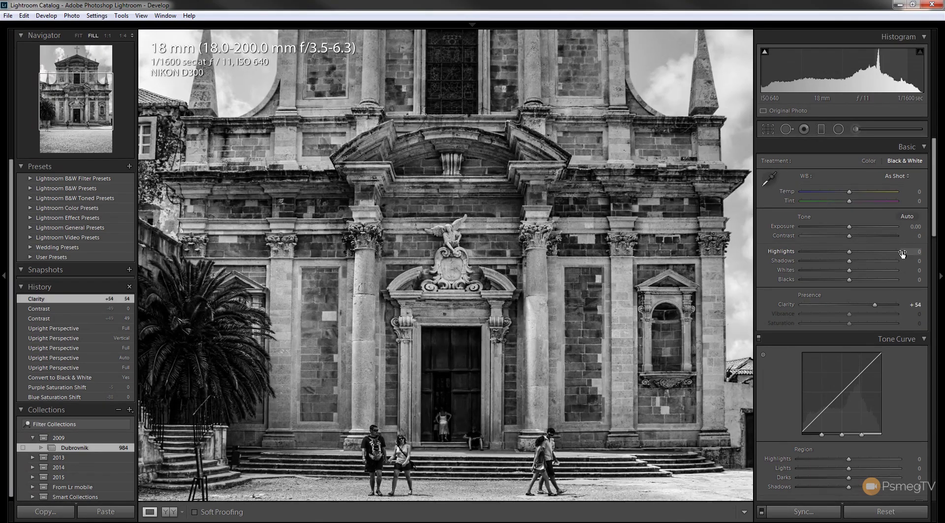
drag(875, 309, 869, 309)
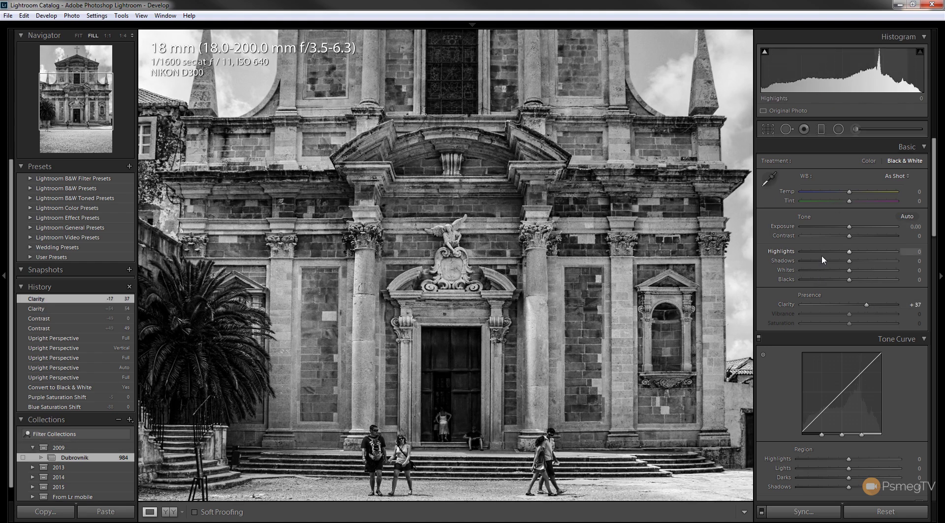
scroll(457, 175, up, 6)
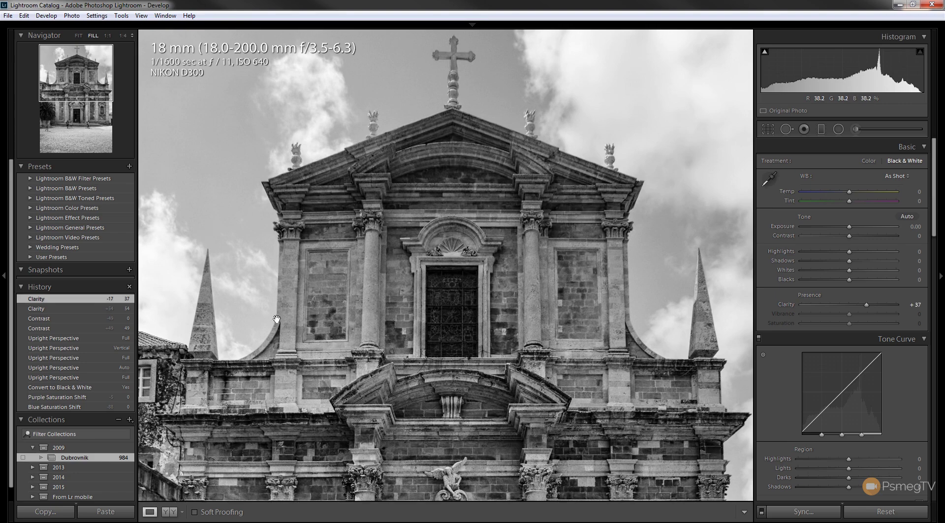
drag(423, 338, 422, 328)
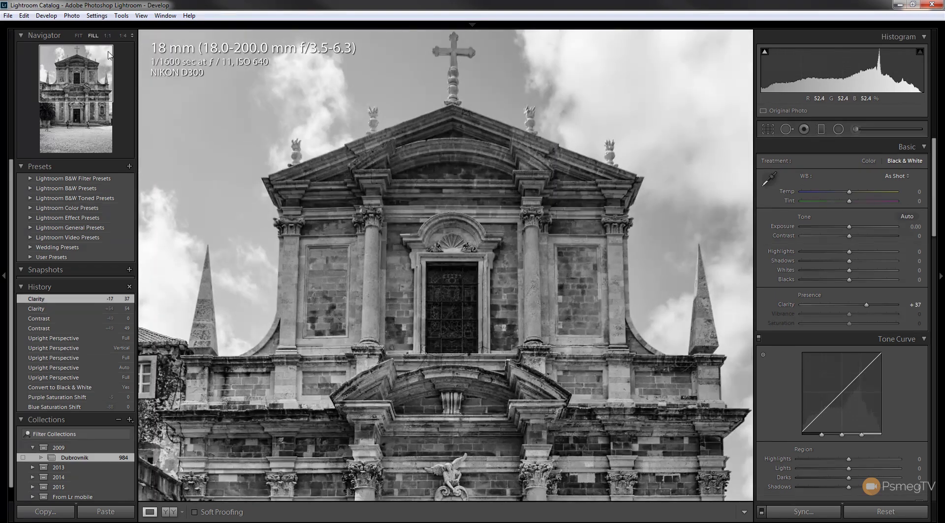
click(78, 36)
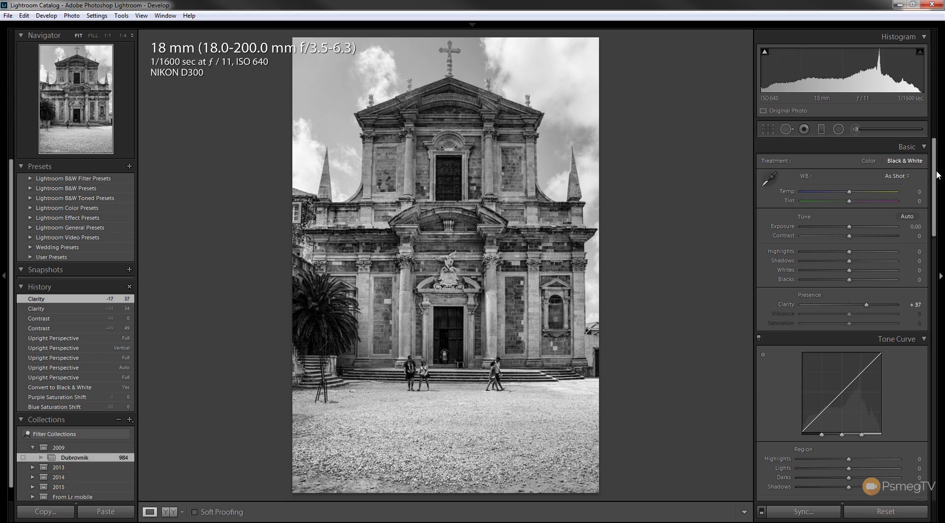
- Darken the sky in the Black & White Mix by setting Blue to −45 and Aqua to −9, checking the sky up close
click(941, 195)
click(938, 224)
scroll(934, 268, down, 5)
drag(934, 269, 934, 291)
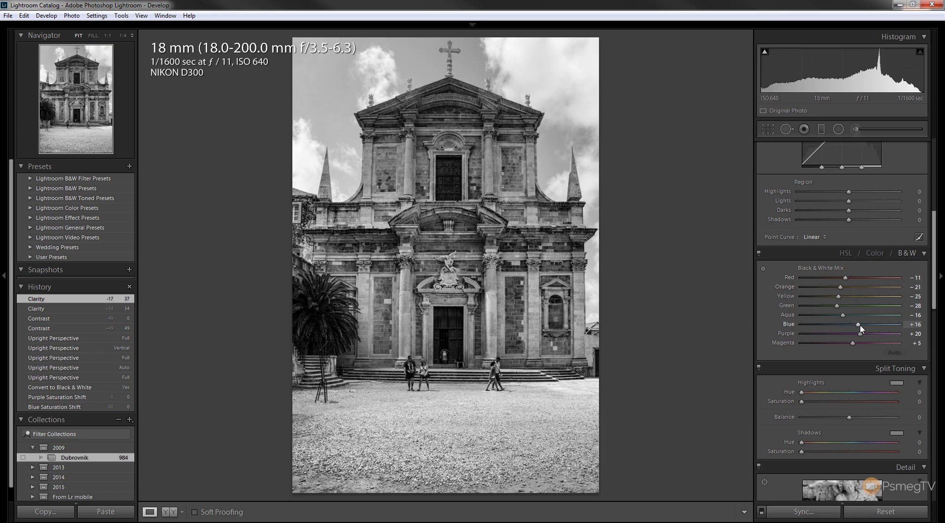
drag(859, 325, 821, 327)
click(321, 94)
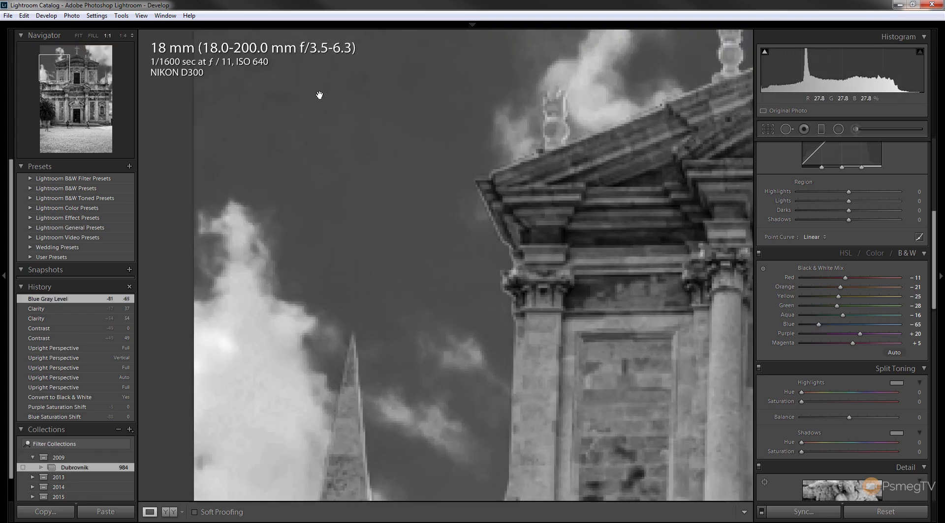
click(354, 138)
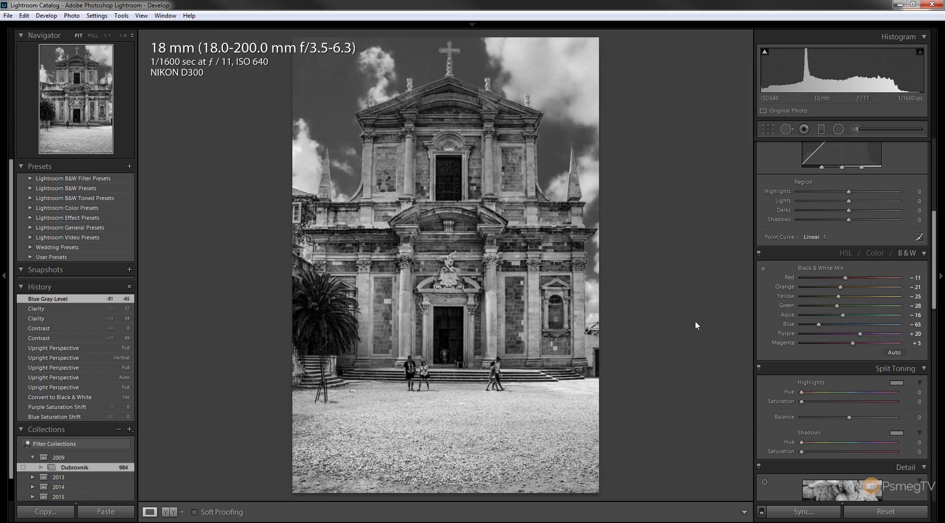
drag(821, 327, 831, 327)
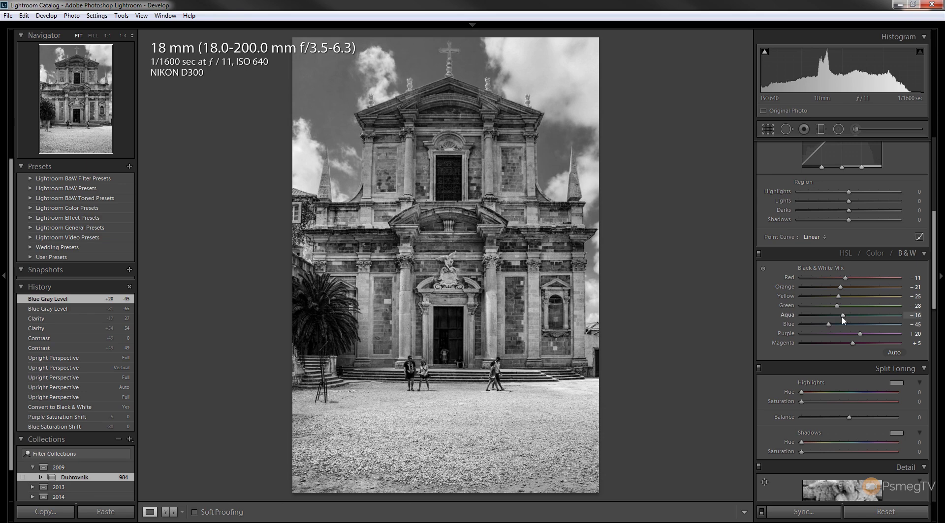
drag(849, 317, 830, 317)
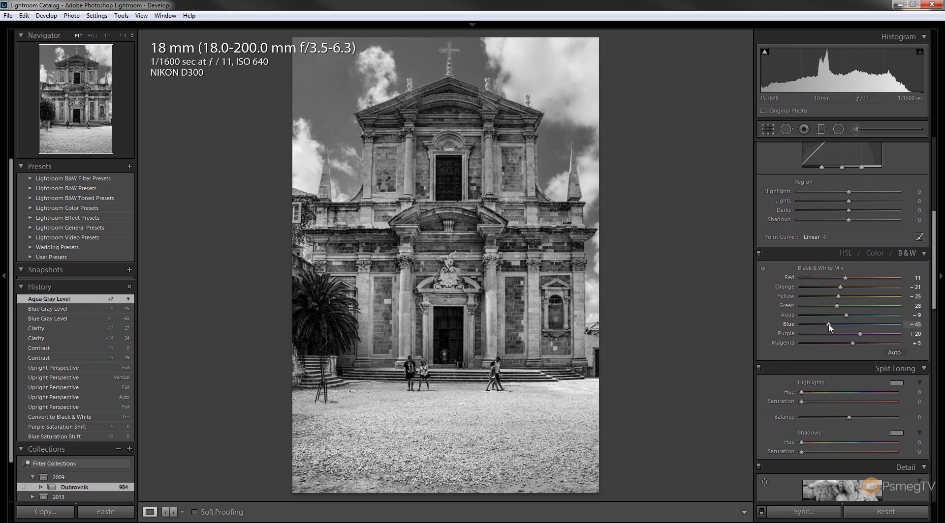
- Reset Blue in the Black & White Mix to 0 for comparison, and lower it to −50
drag(829, 327, 829, 327)
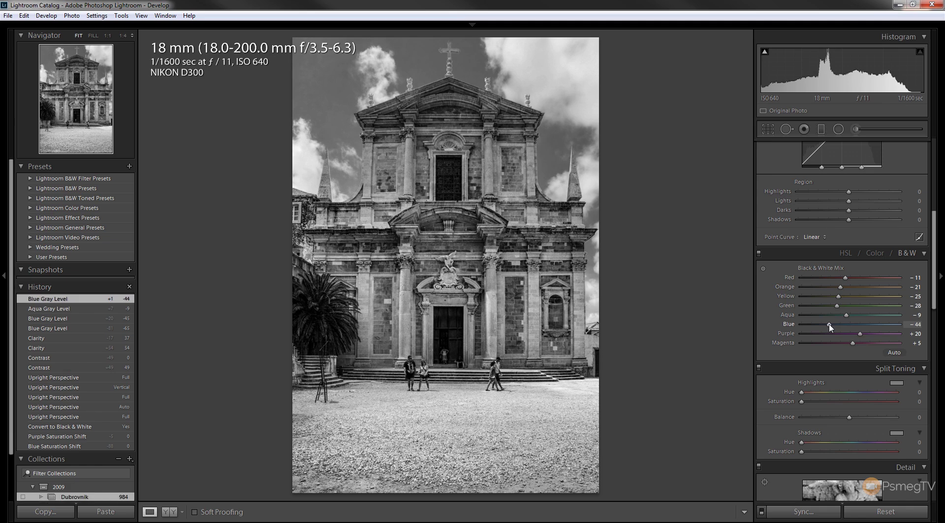
double_click(829, 327)
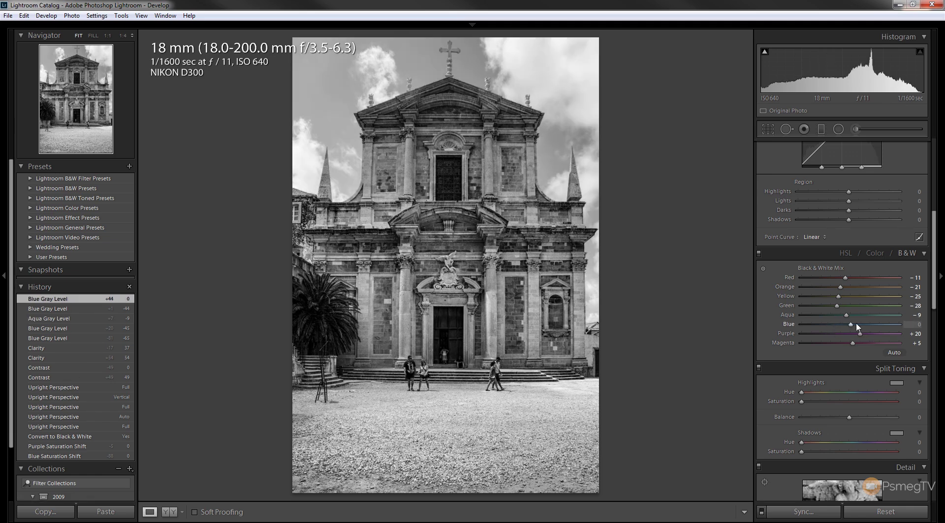
drag(852, 326, 829, 332)
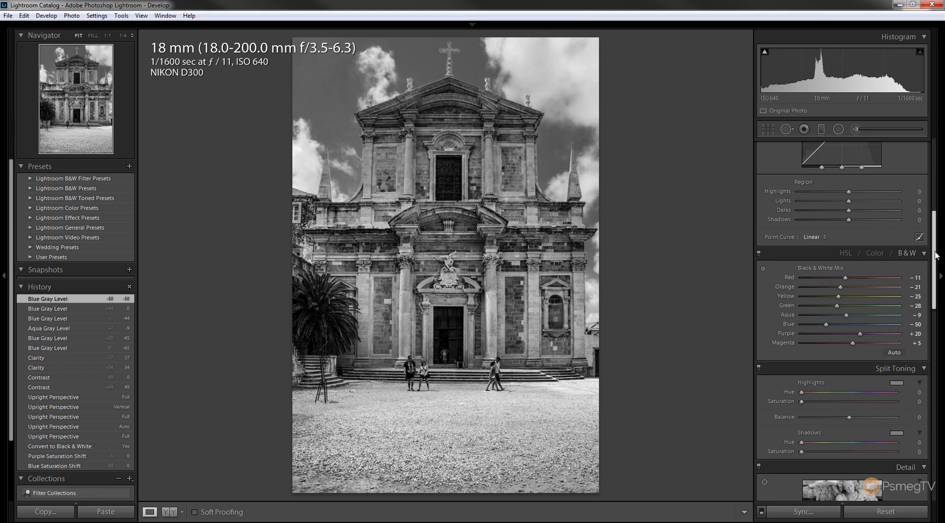
- Try a Contrast of +31 on the darkened-sky version, and reset it to 0
scroll(936, 255, up, 10)
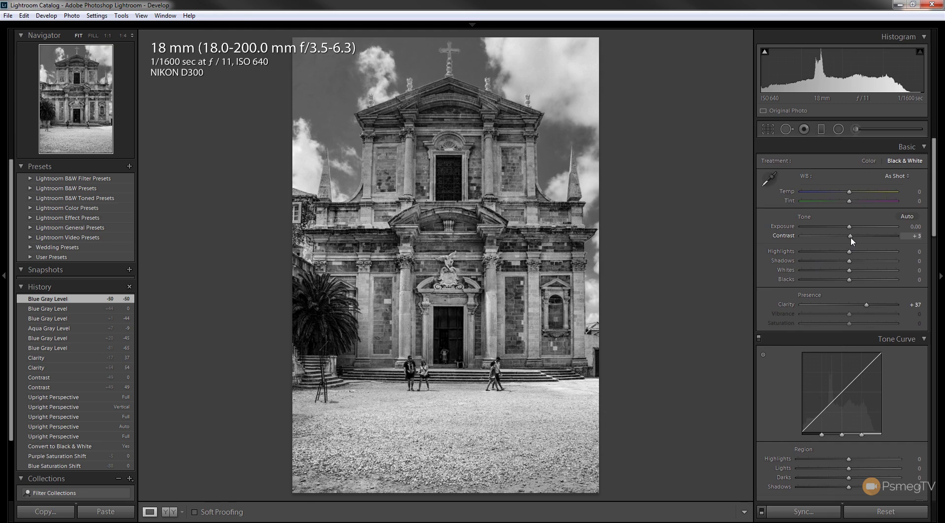
drag(851, 240, 866, 242)
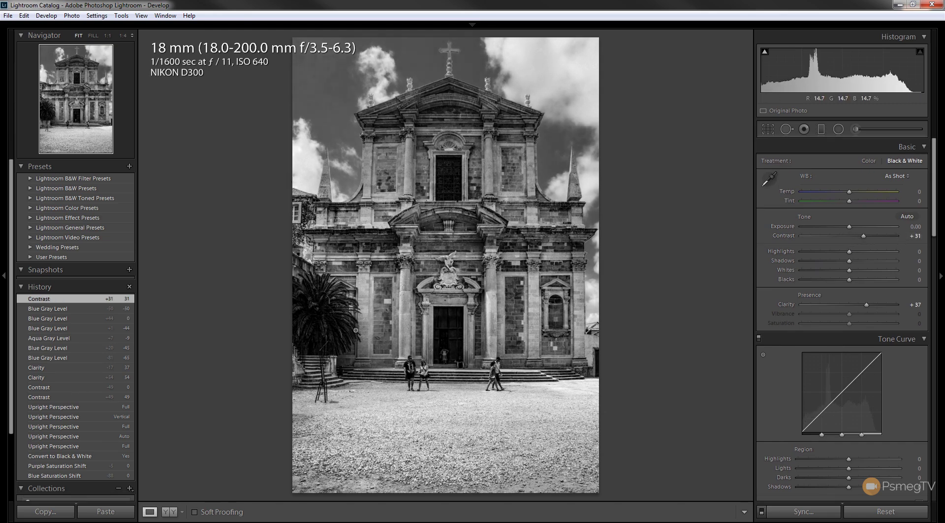
double_click(864, 237)
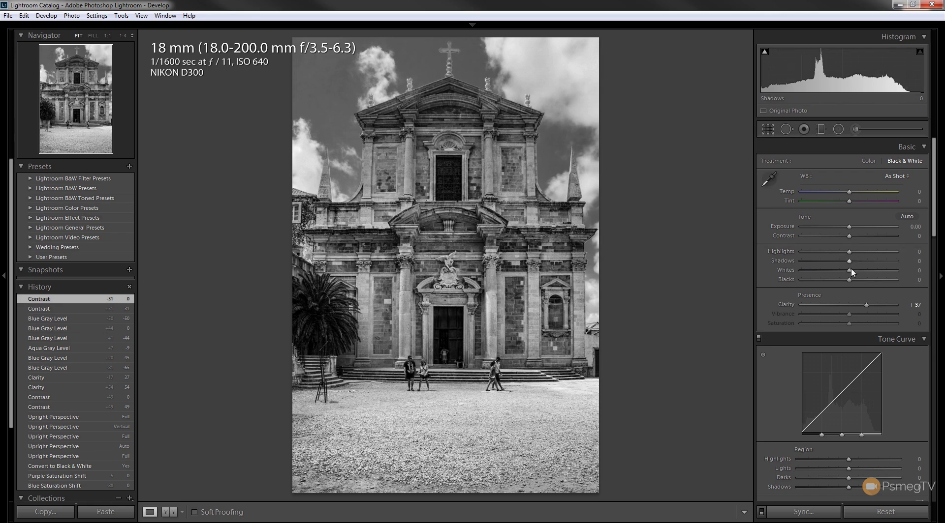
- Adjust the tonal range with Whites at +30, Highlights at +33, Blacks at −30 and Shadows at +31
drag(853, 275, 864, 275)
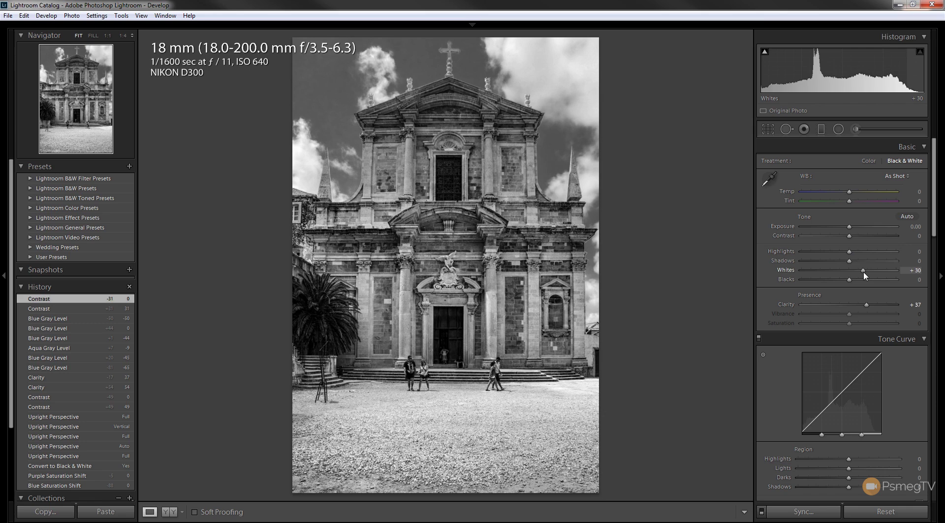
drag(849, 255, 866, 256)
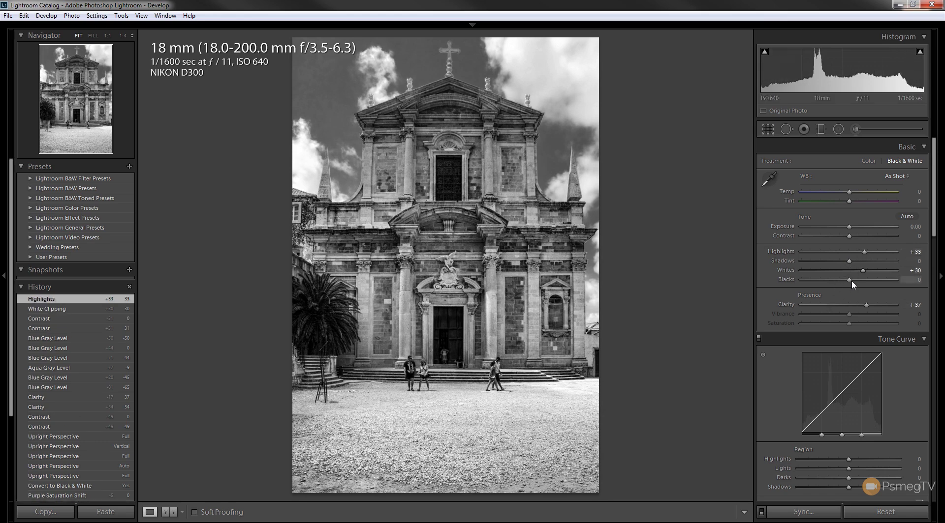
mouse_move(850, 284)
mouse_down()
mouse_move(831, 284)
mouse_move(839, 284)
mouse_up()
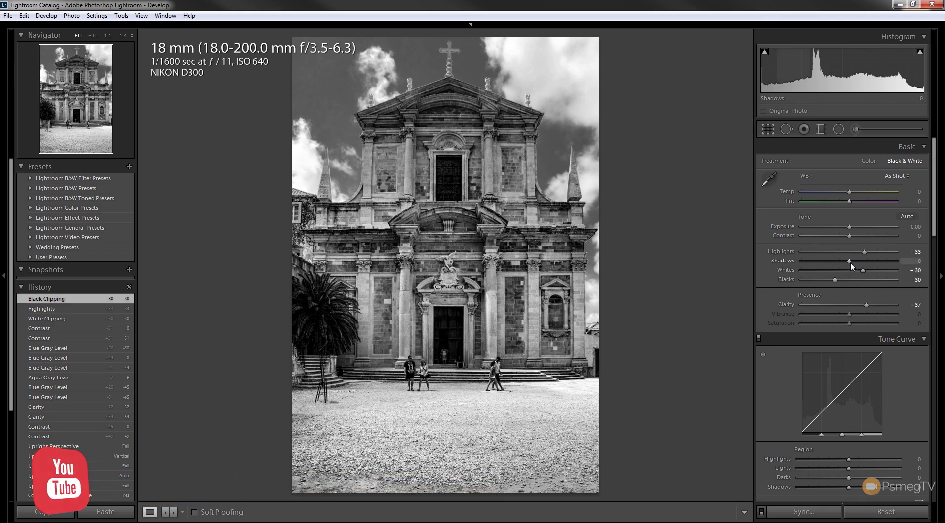
drag(853, 266, 866, 266)
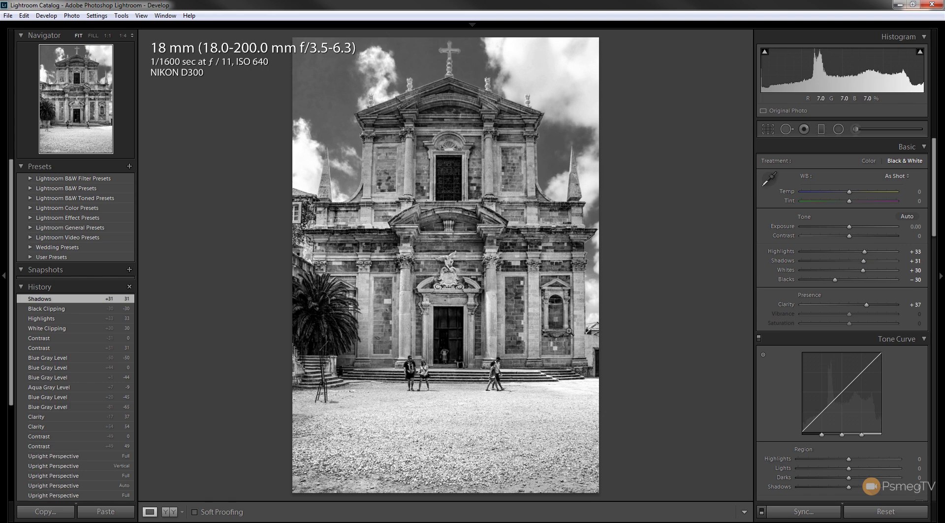
- Ease Blacks to −21 and Highlights to +26, using the clipping preview for the highlights
drag(835, 282, 838, 282)
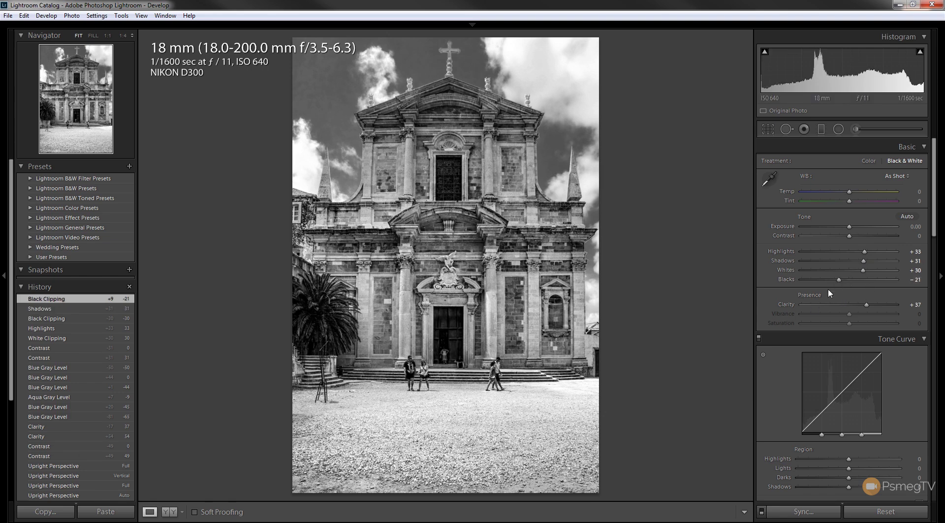
key(alt)
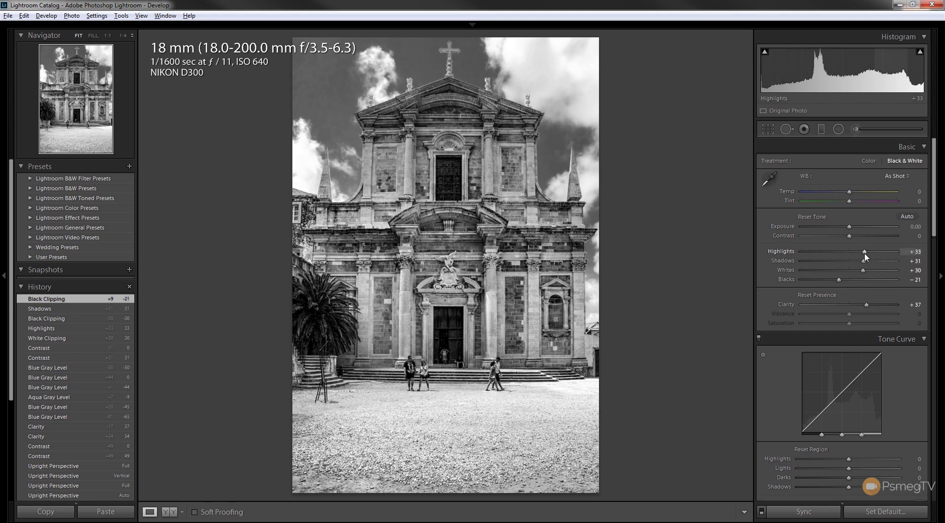
mouse_move(865, 256)
mouse_down()
mouse_move(848, 256)
mouse_move(883, 253)
mouse_move(862, 253)
mouse_up()
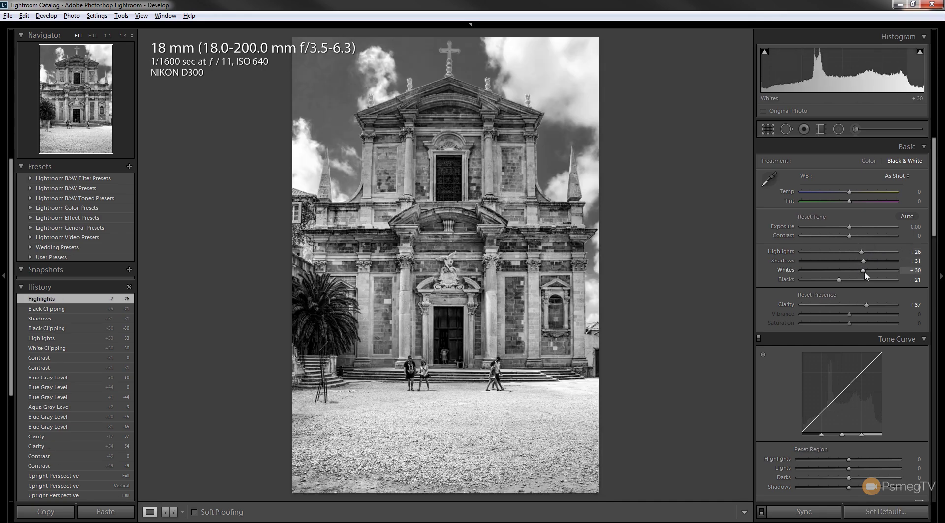
- Set Whites to +21 and Highlights to +53, and reduce them to +5 and +43 using the clipping preview on the magnified clouds
drag(864, 273, 875, 255)
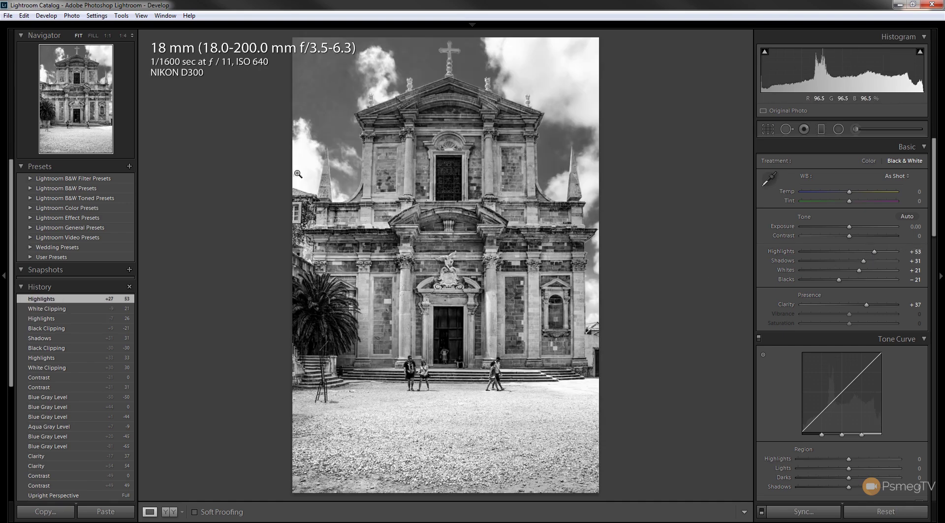
click(268, 181)
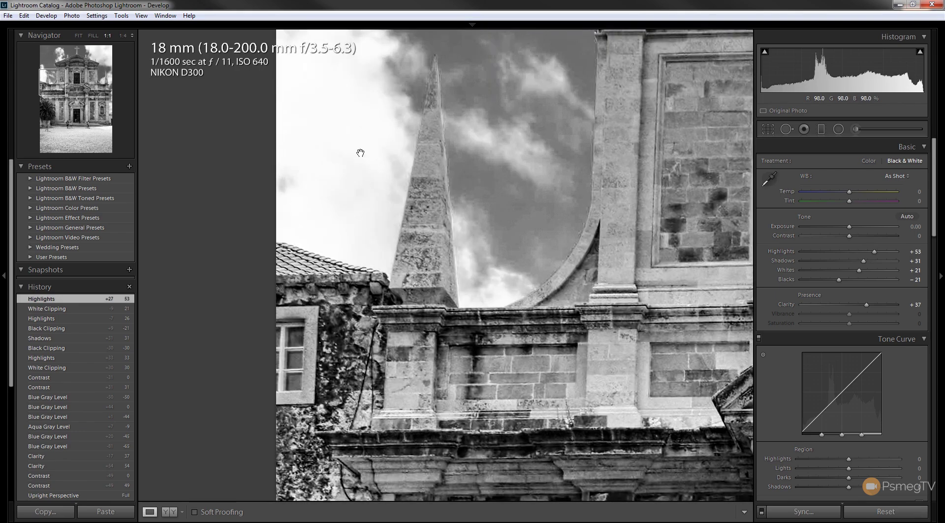
drag(360, 153, 301, 268)
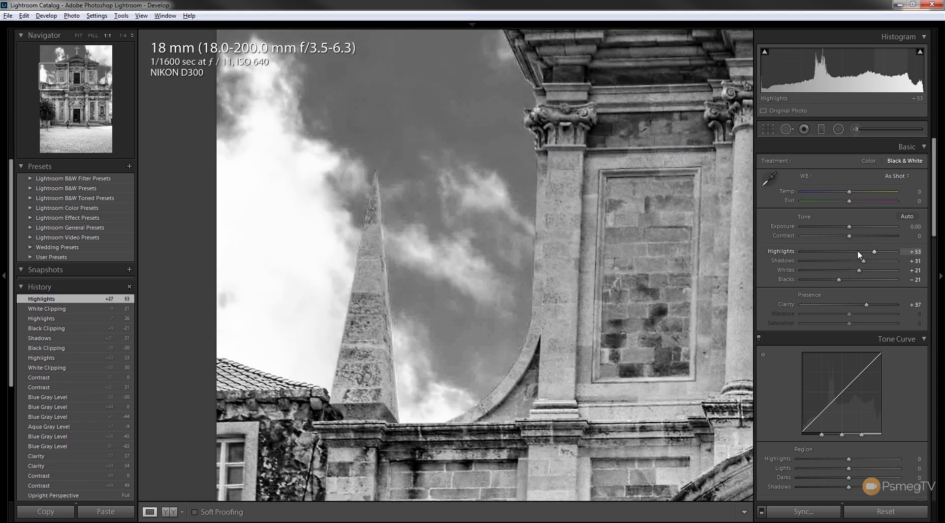
alt+click(860, 273)
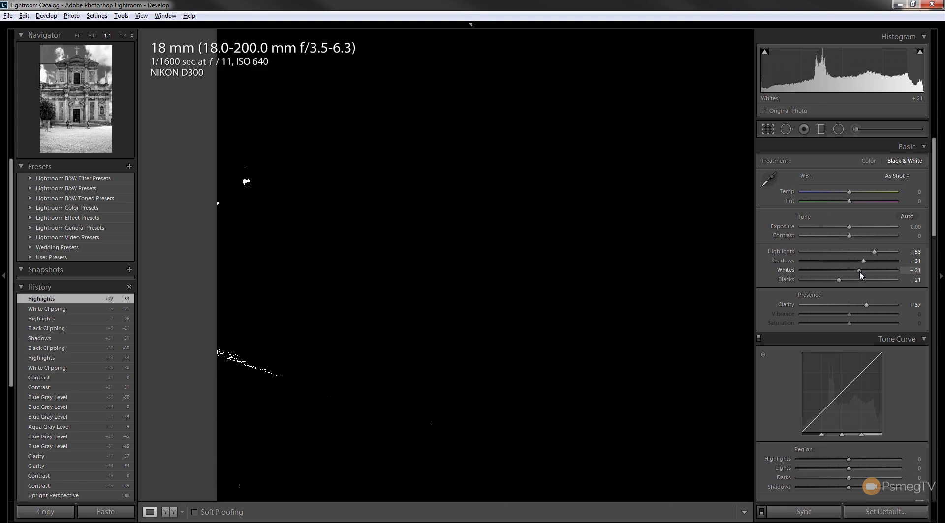
drag(859, 273, 872, 253)
alt+click(874, 252)
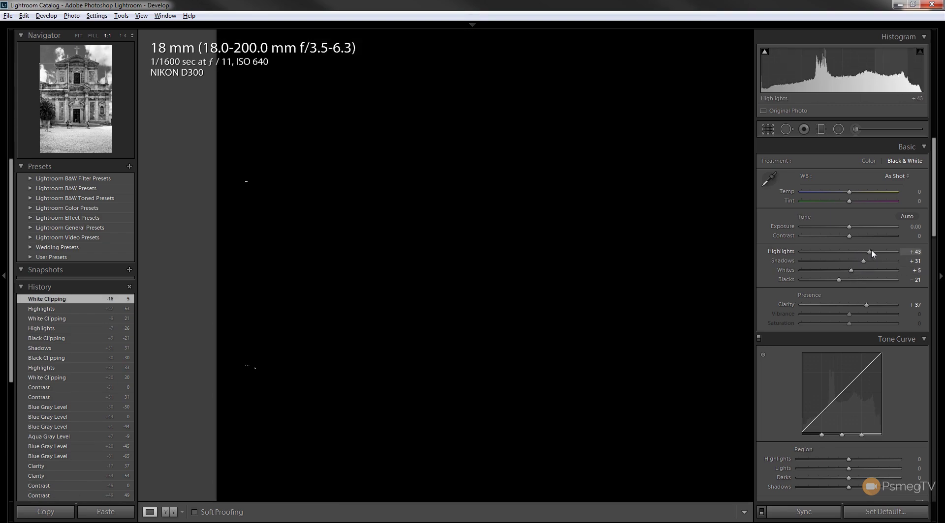
drag(815, 261, 815, 262)
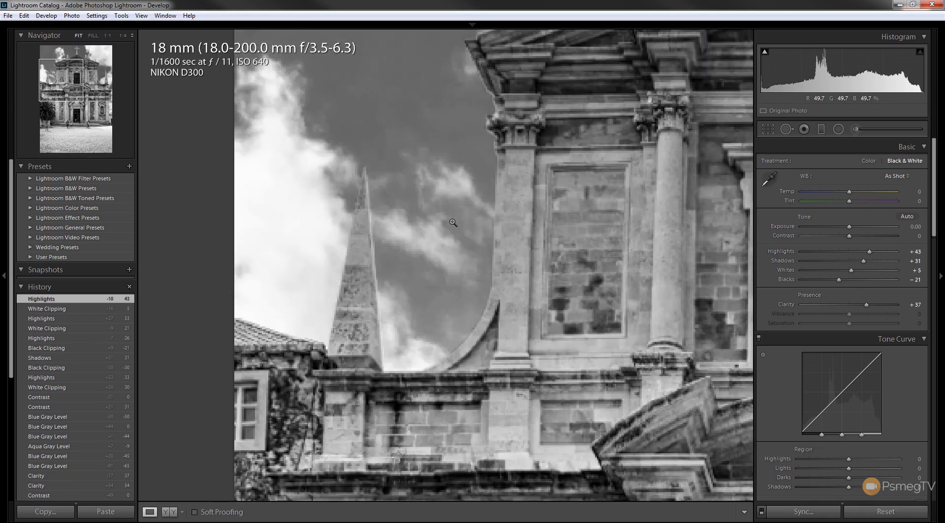
click(451, 222)
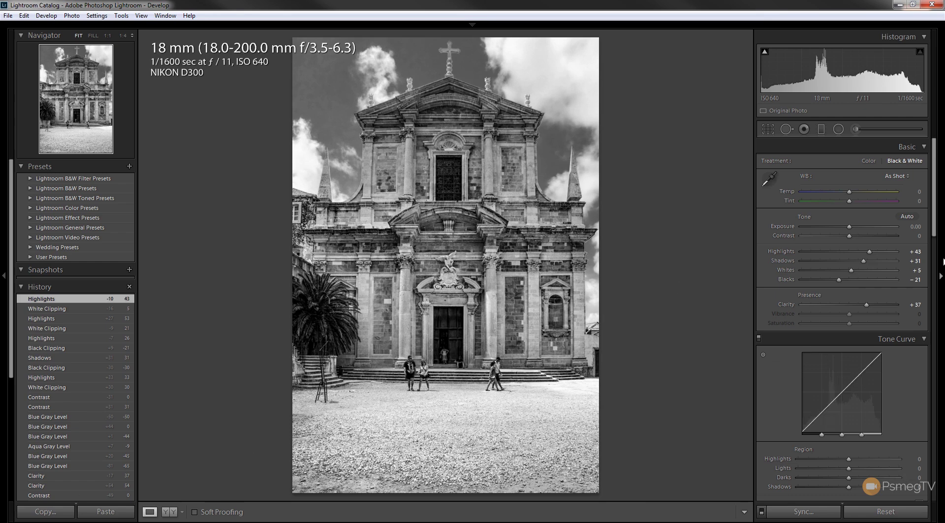
- Try the tone curve Shadows at −6, and raise it to +11 while checking the palm tree at 1:1
scroll(871, 248, down, 5)
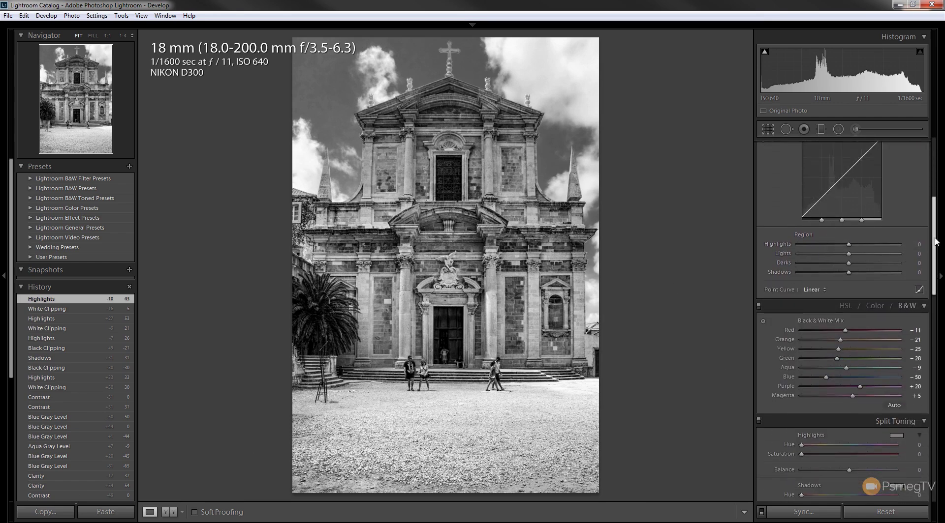
scroll(936, 241, up, 3)
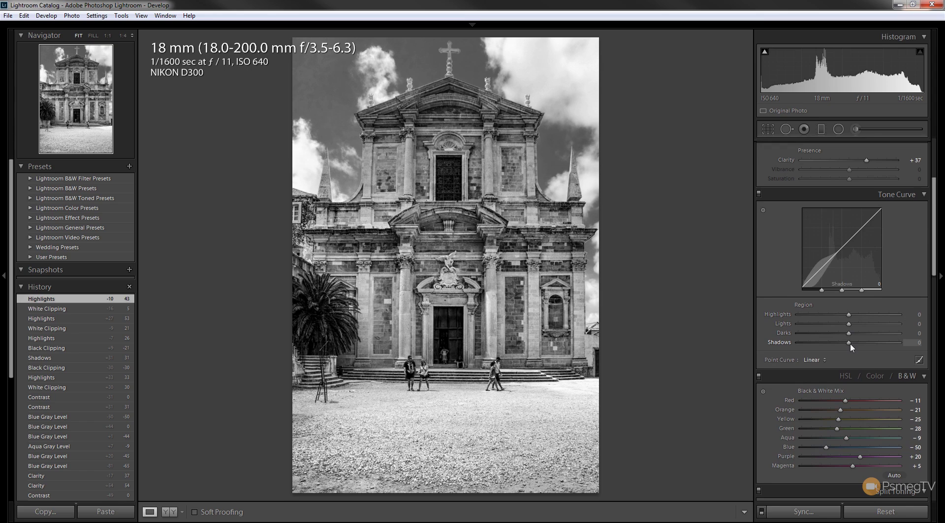
mouse_move(853, 348)
mouse_down()
mouse_move(822, 347)
mouse_move(849, 344)
mouse_up()
click(305, 312)
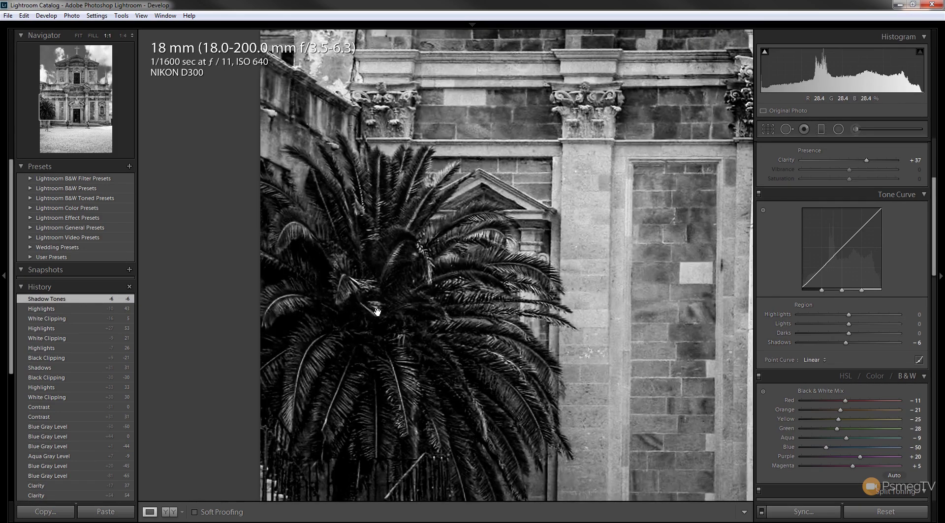
drag(377, 313, 362, 247)
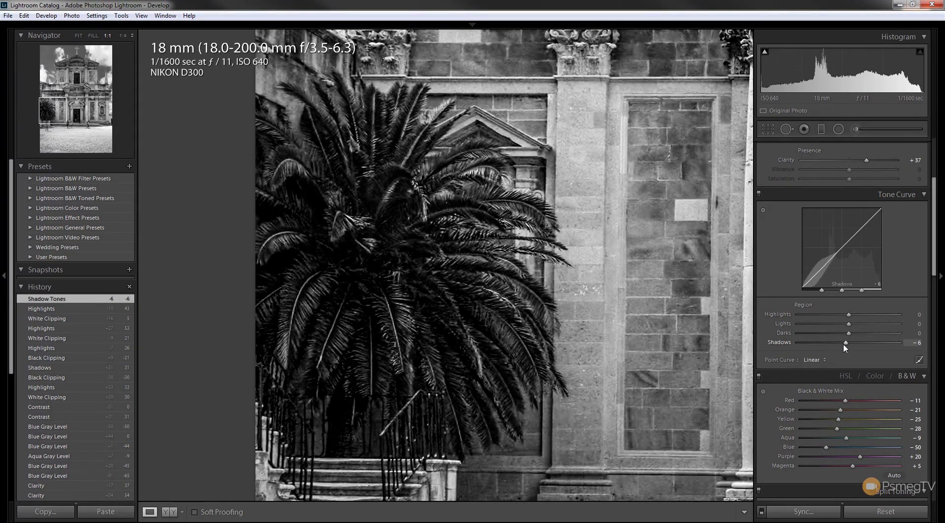
mouse_move(848, 345)
mouse_down()
mouse_move(879, 340)
mouse_move(799, 345)
mouse_move(854, 348)
mouse_up()
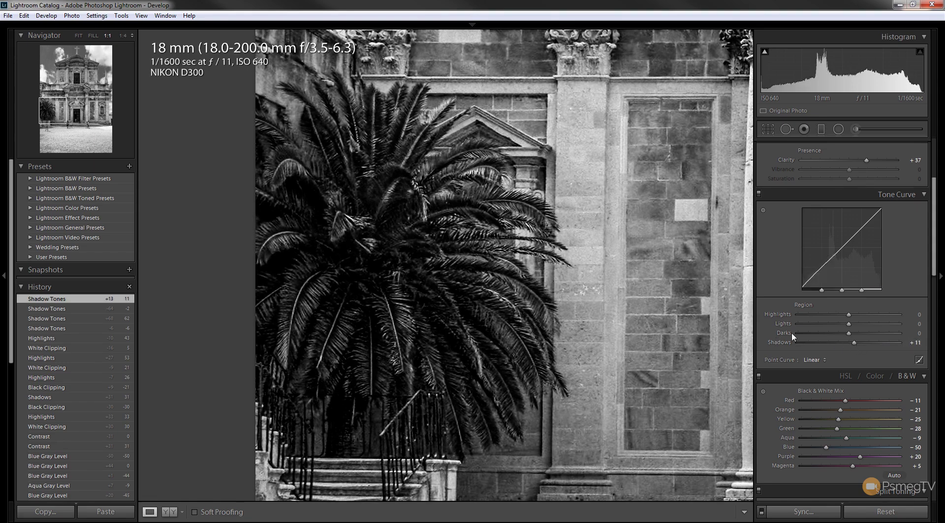
- Test the tone curve Highlights at −82 and +25, and settle on Highlights +11, Darks −18 and Lights −13 in full view
drag(849, 318, 807, 318)
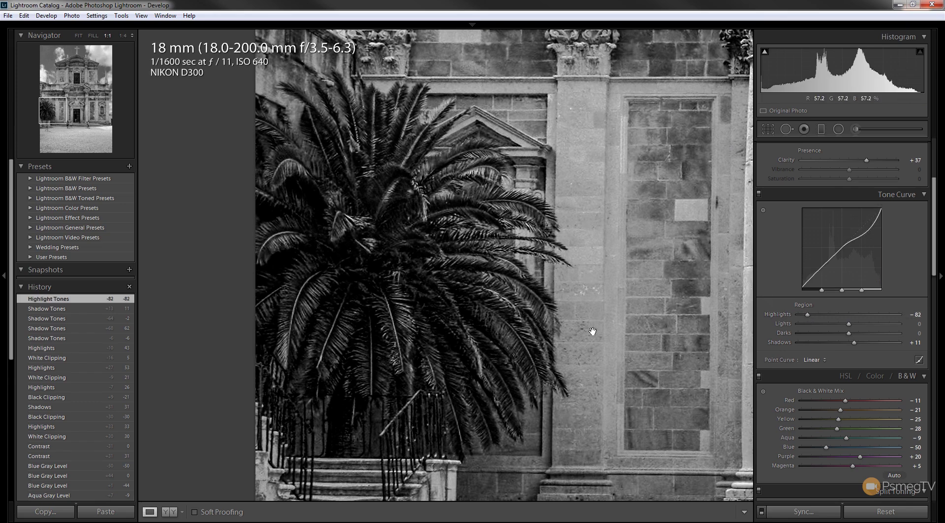
drag(809, 316, 861, 313)
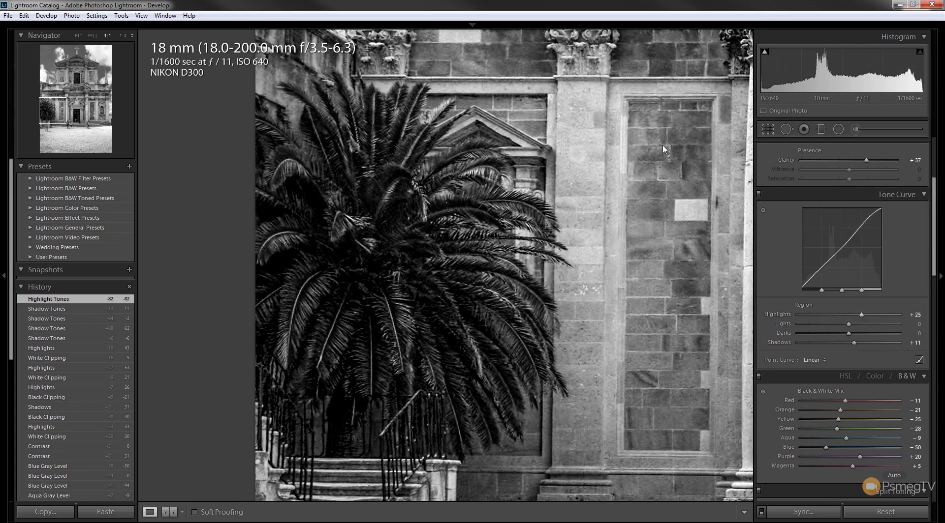
click(589, 249)
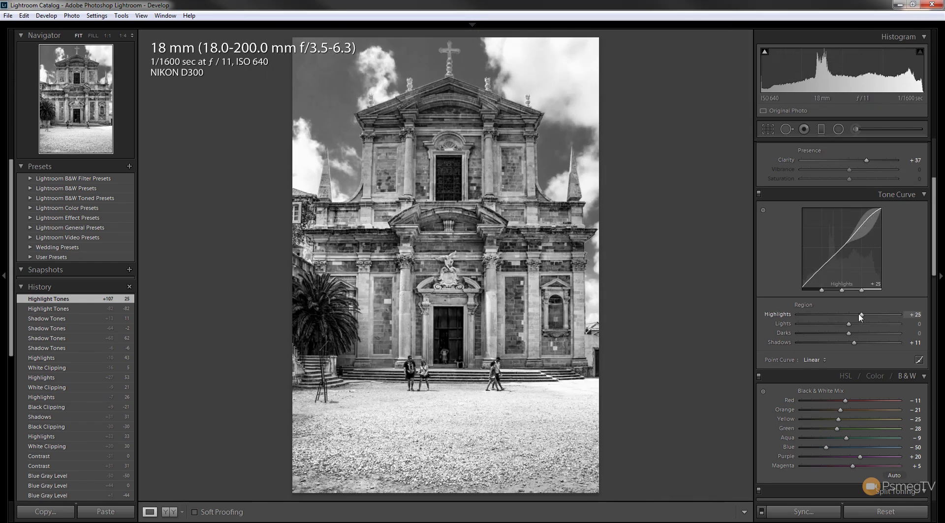
drag(864, 315, 839, 336)
mouse_move(849, 324)
mouse_down()
mouse_move(855, 328)
mouse_move(843, 328)
mouse_up()
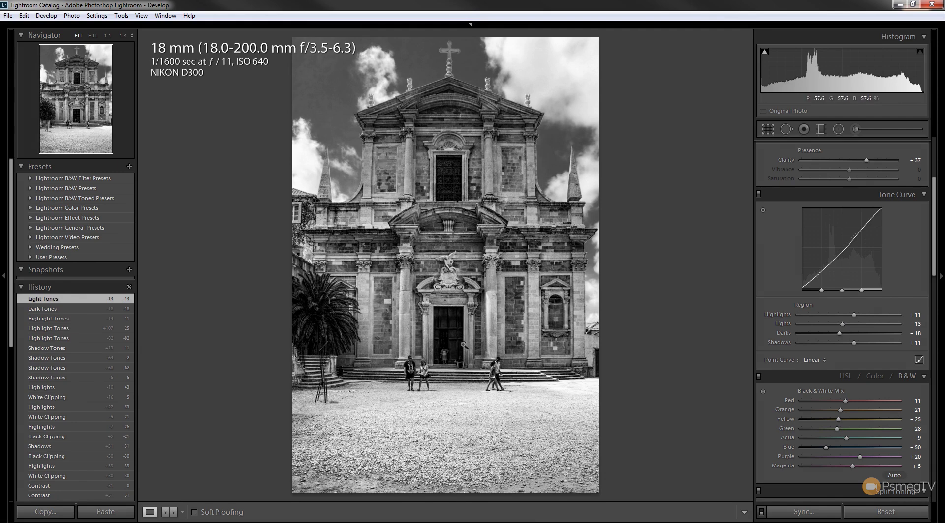
- Darken the photo's edges with a Highlight Priority post-crop vignette, trying an Amount of −20 and strengthening it to −32
drag(936, 210, 937, 358)
scroll(837, 343, down, 4)
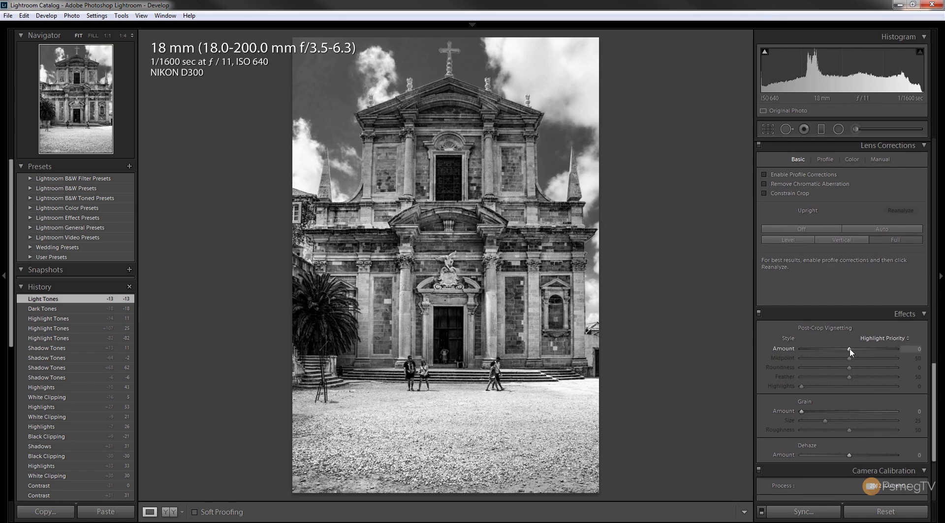
drag(851, 351, 841, 350)
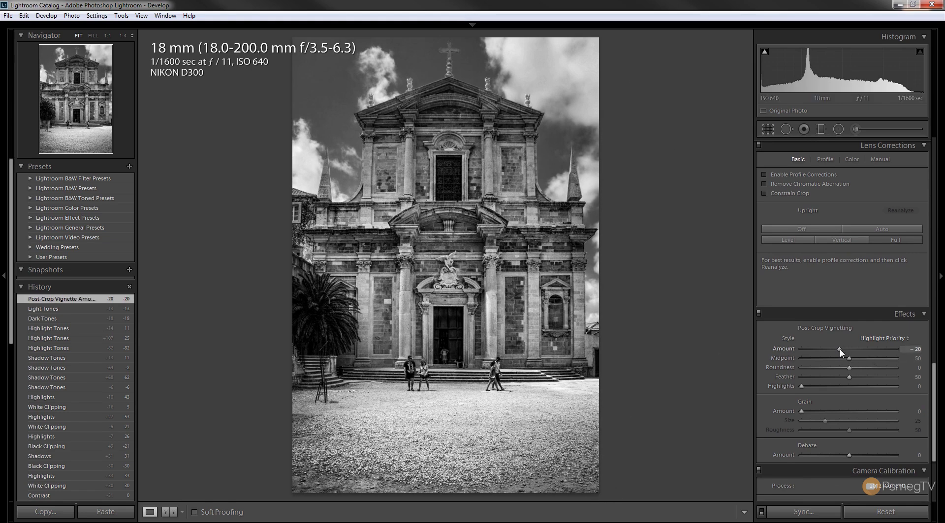
mouse_move(841, 351)
mouse_down()
mouse_move(903, 351)
mouse_move(835, 350)
mouse_up()
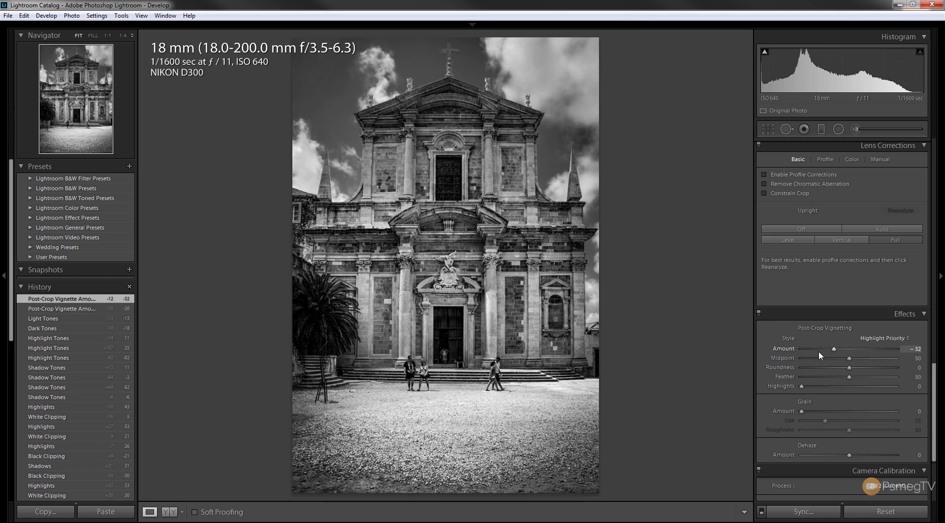
- Lighten the darker tones in the tone curve with Darks at −7 and Shadows at +20
scroll(935, 377, up, 1)
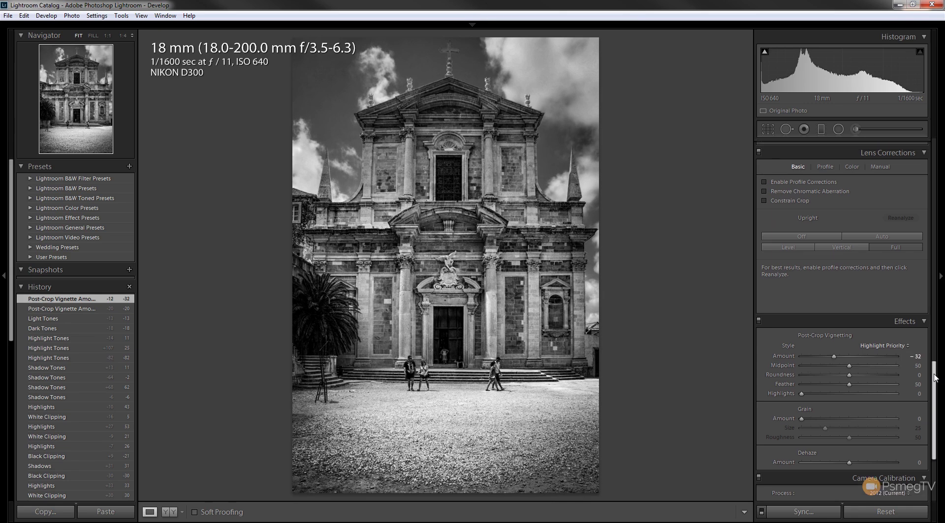
drag(935, 377, 935, 199)
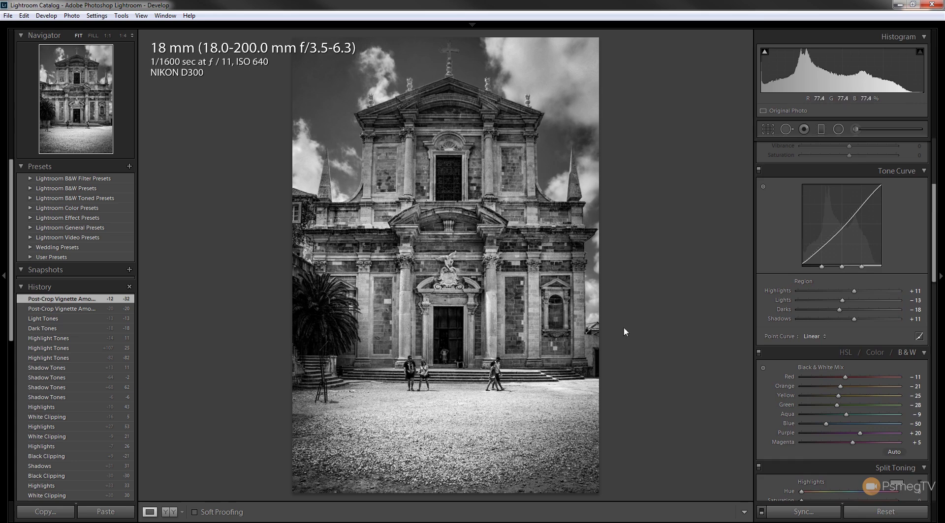
mouse_move(835, 314)
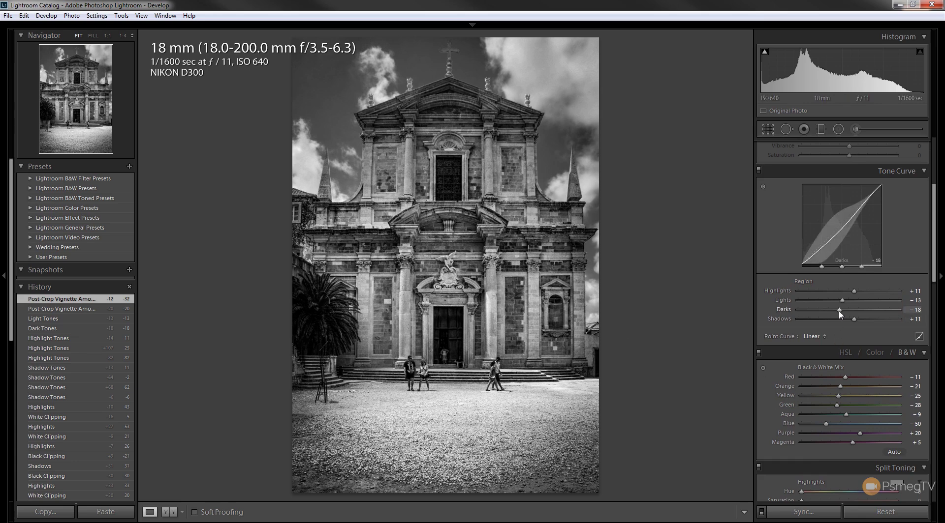
drag(839, 311, 858, 320)
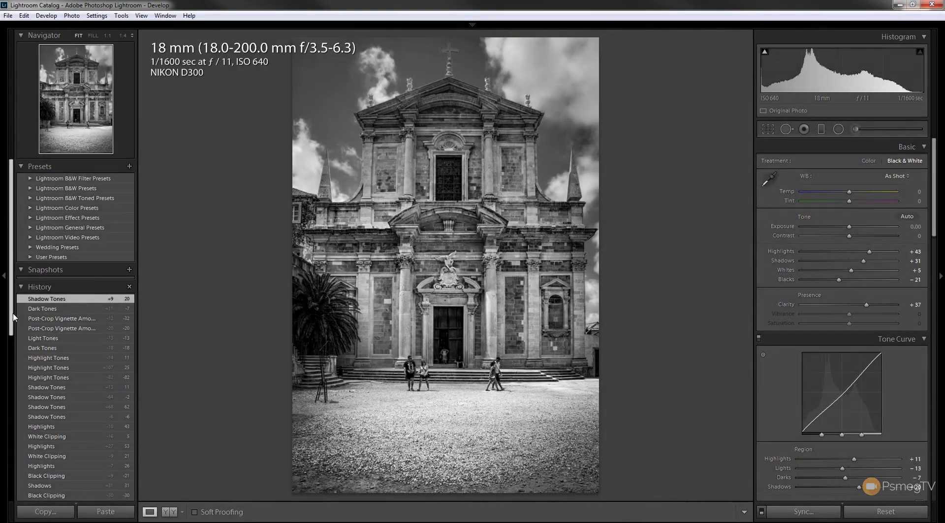
- Compare the early color version in the editing history with the edited black and white version, and return to the latest state
drag(13, 317, 18, 474)
click(52, 413)
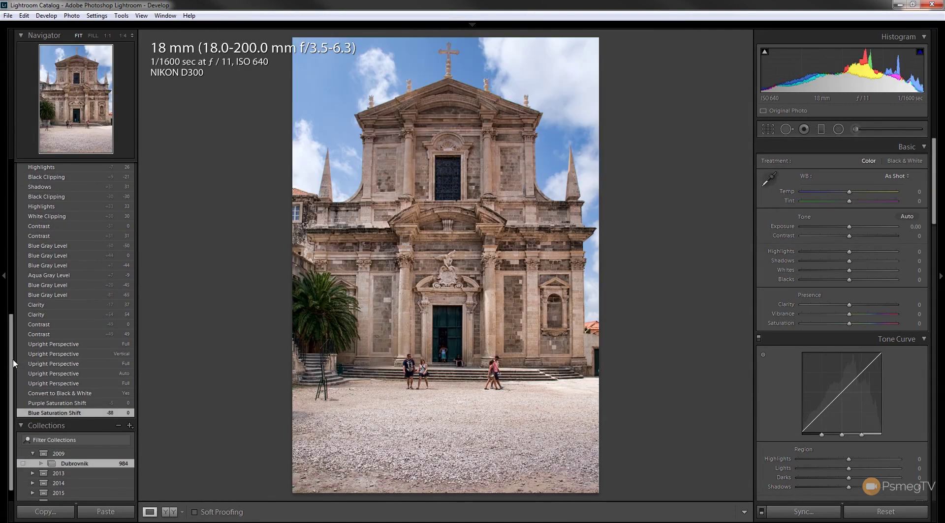
drag(10, 343, 4, 205)
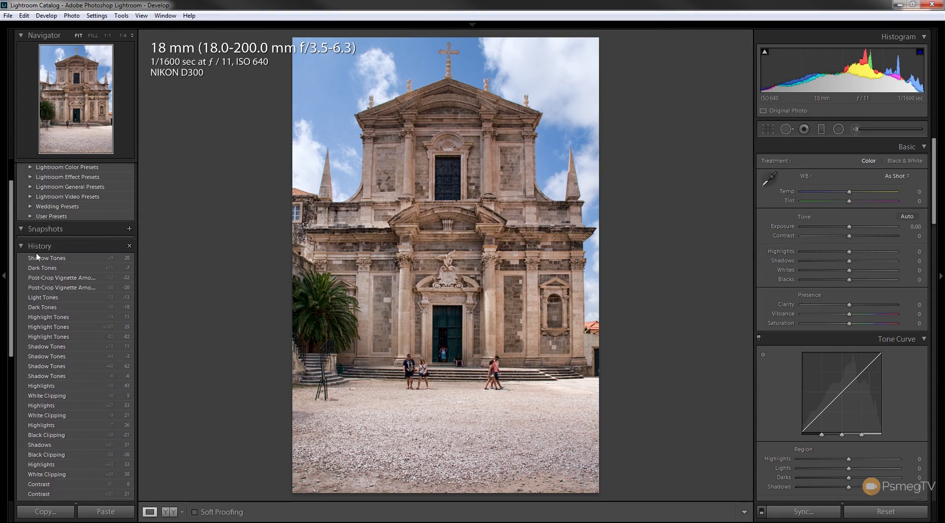
click(54, 260)
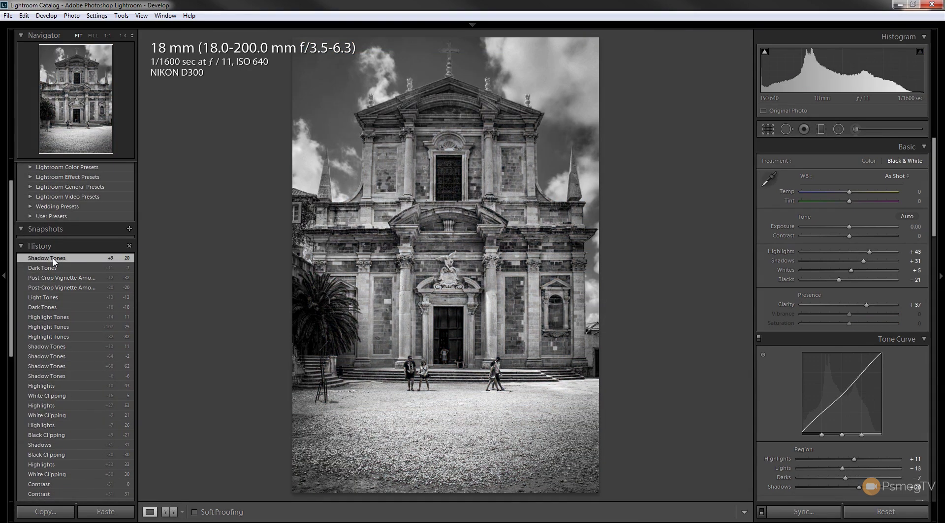